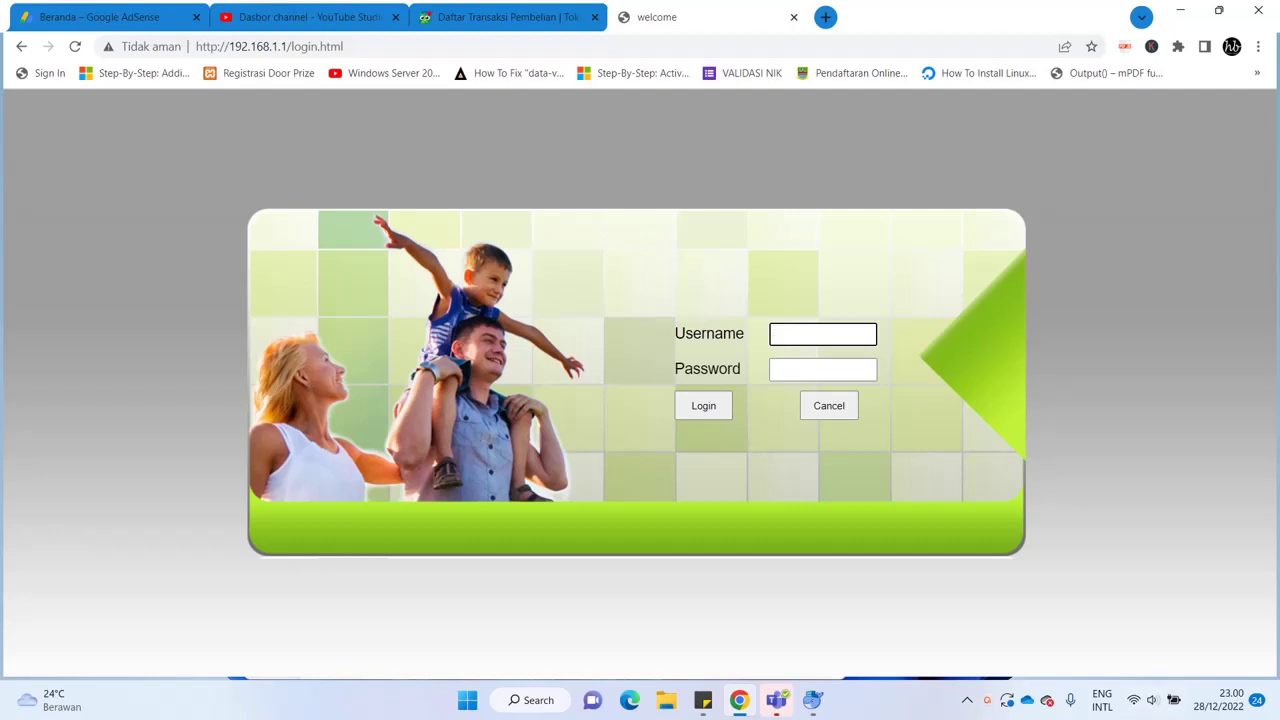
Highlight the router IP 192.168.1.1 in the browser address bar
left_click(269, 46)
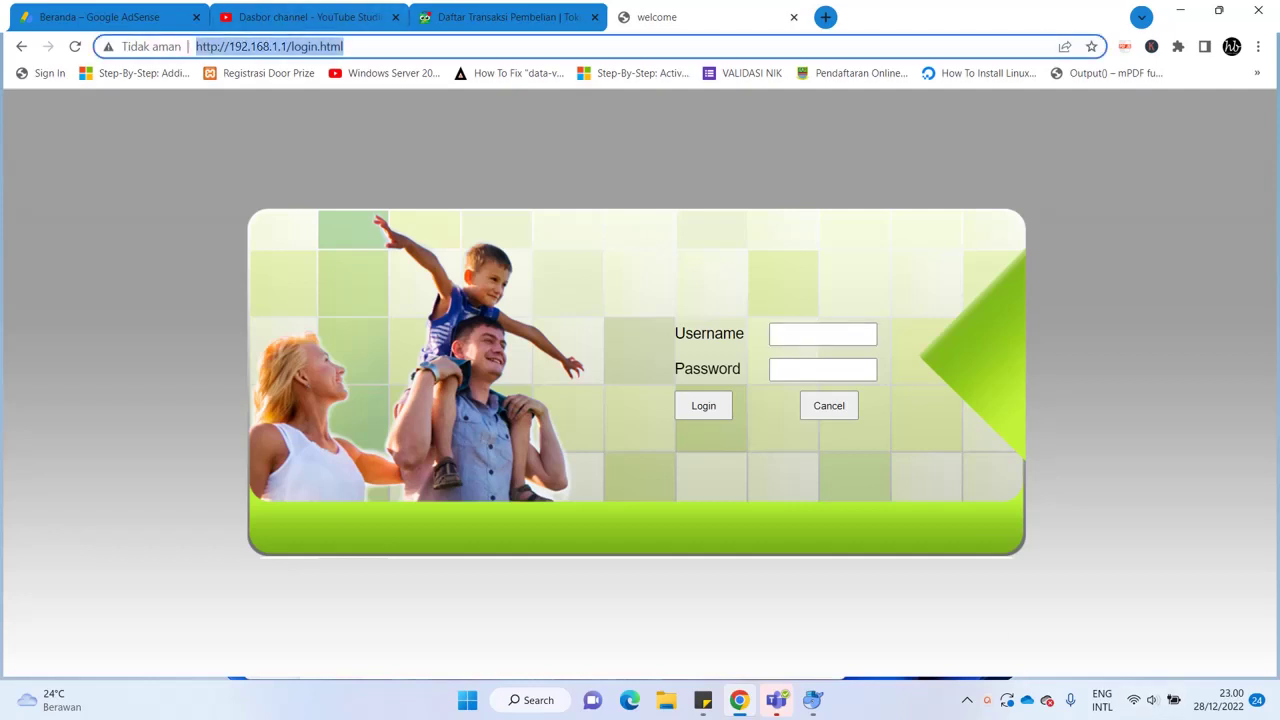
left_click(243, 46)
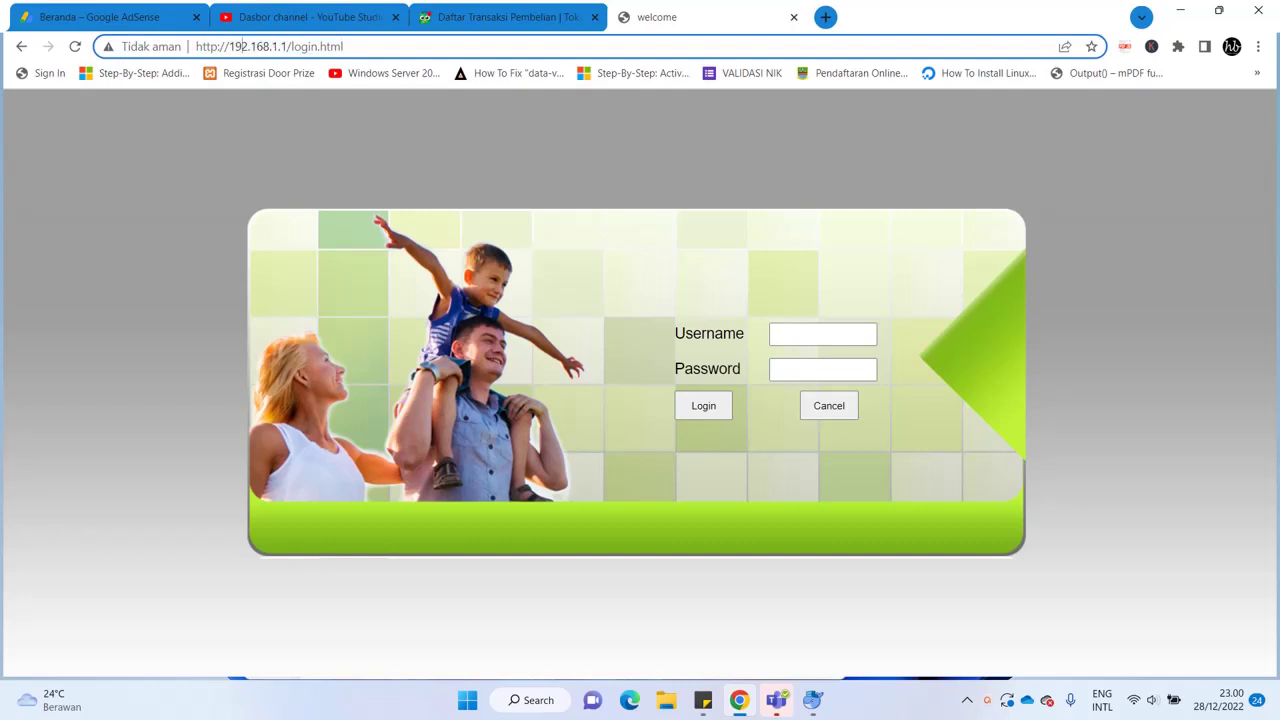
left_click_drag(229, 46, 292, 46)
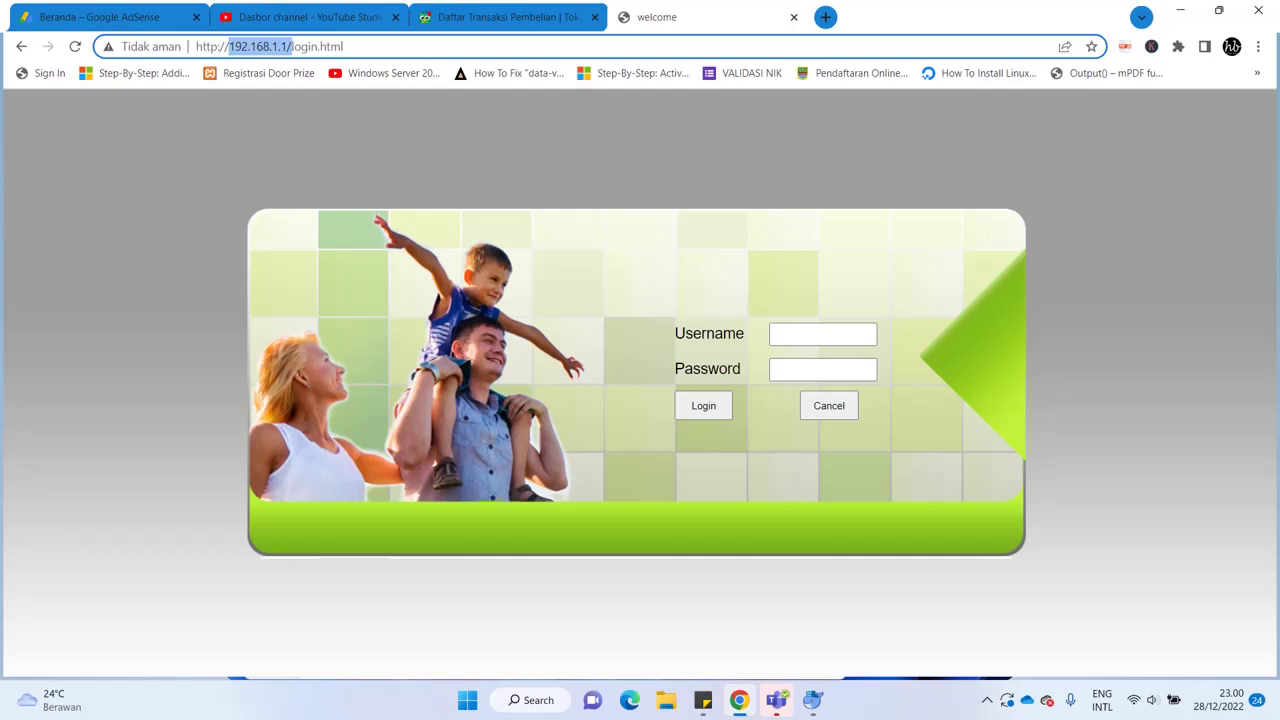
Log in to the router admin as admin with the account password
left_click(822, 334)
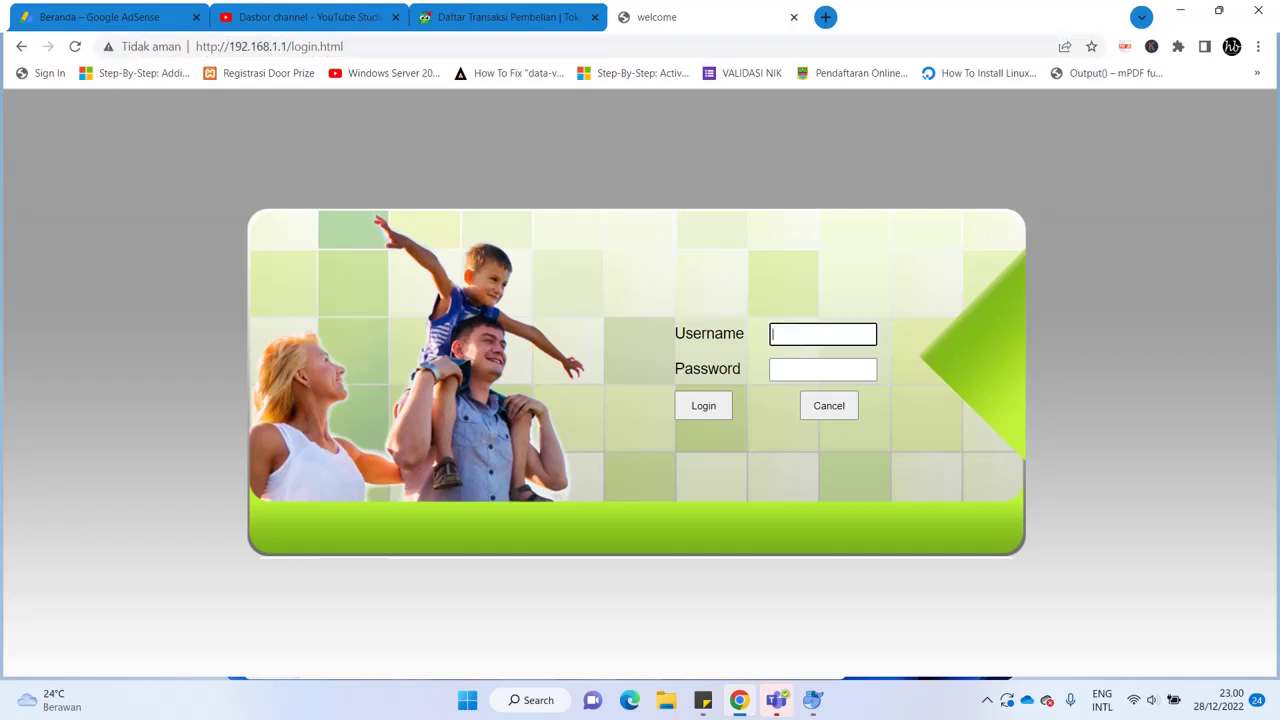
type("admin")
key("Tab")
type("admi")
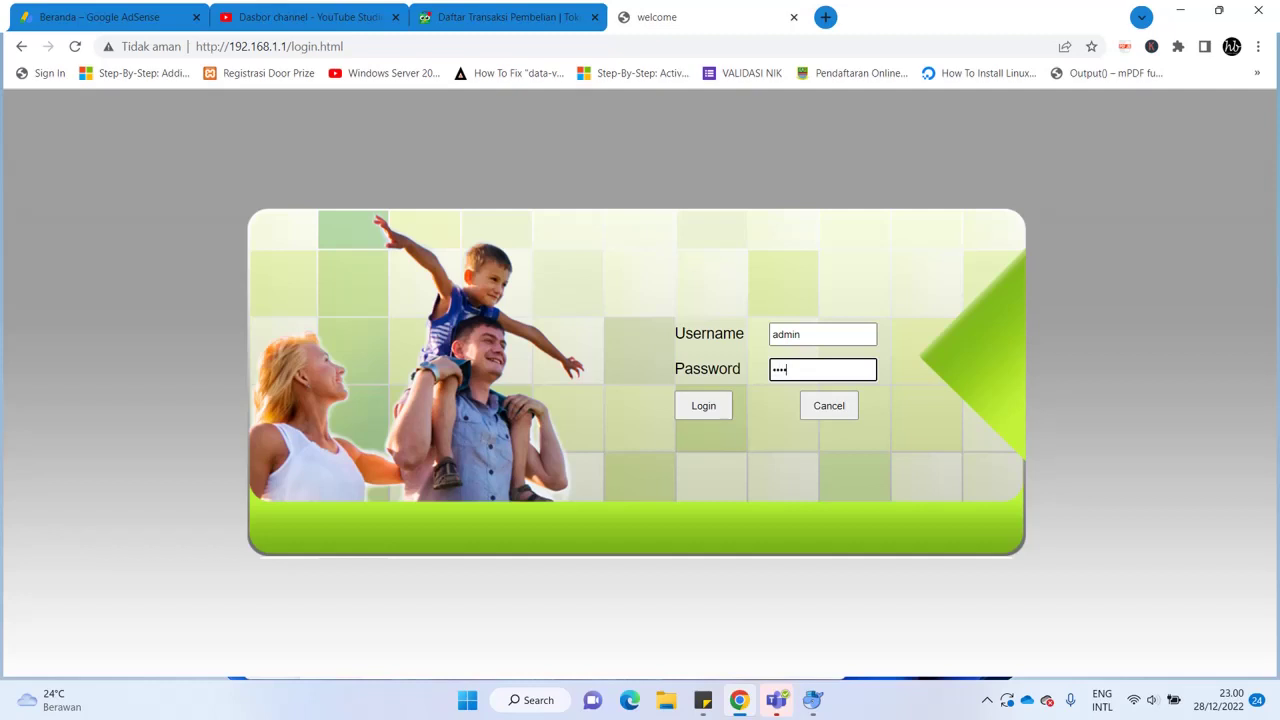
type("n")
key("Return")
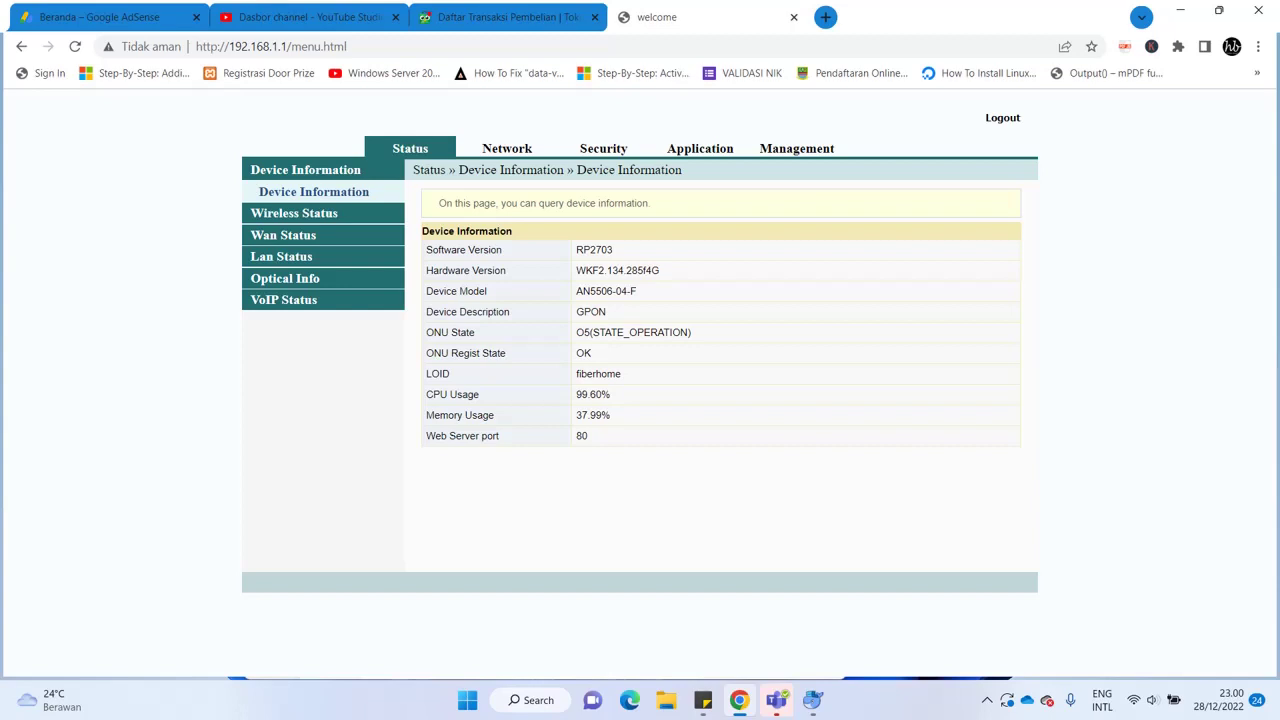
Open Wlan Settings Advanced and view the security settings of SSID 1, then SSID 3
left_click(507, 148)
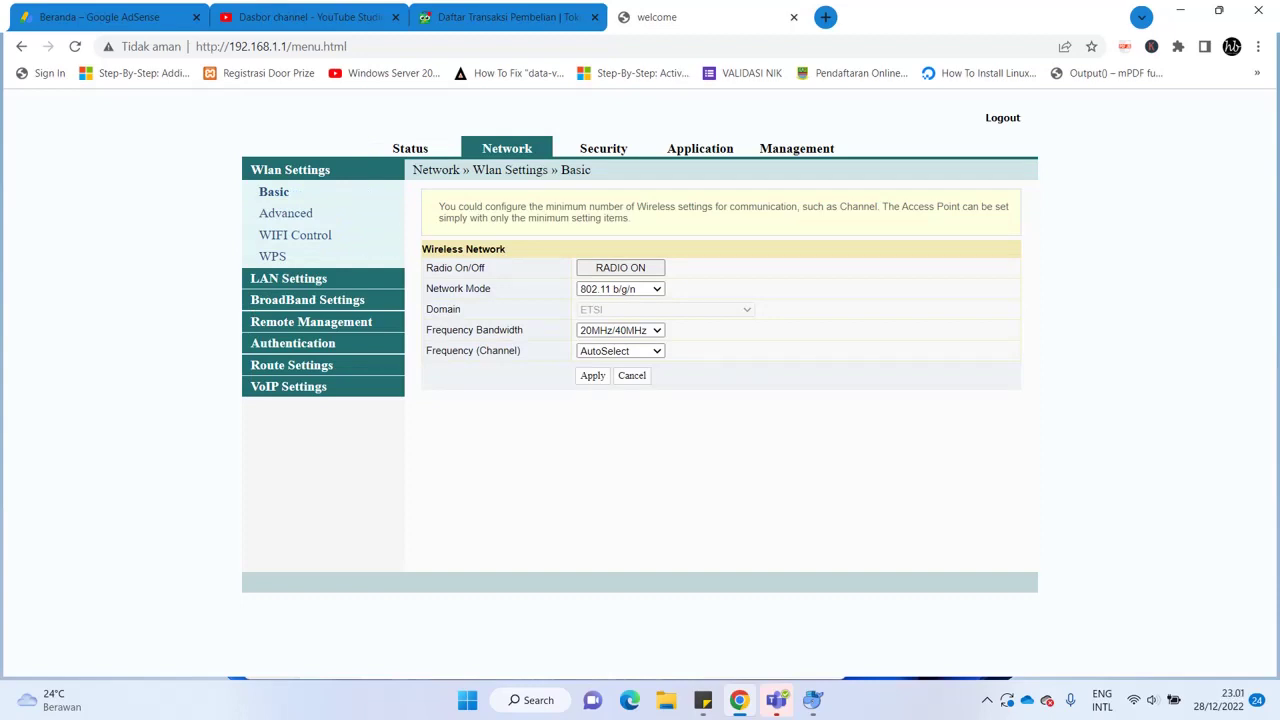
left_click(286, 213)
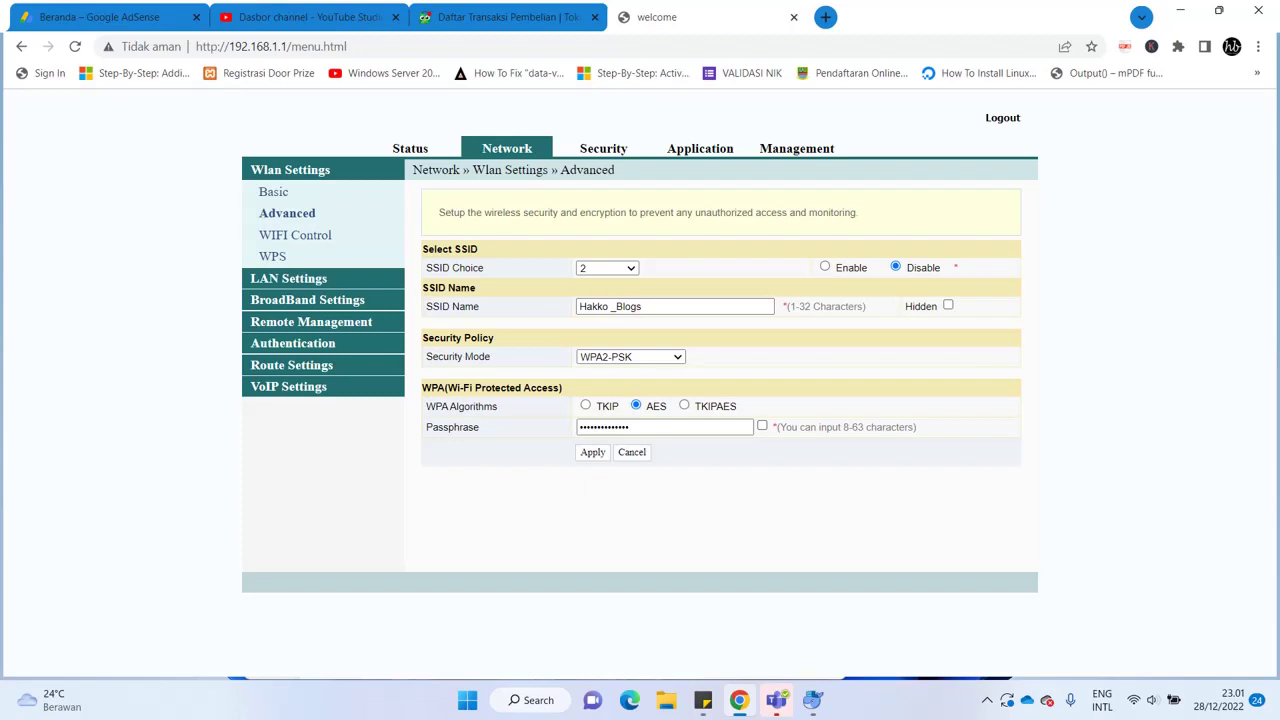
left_click(606, 268)
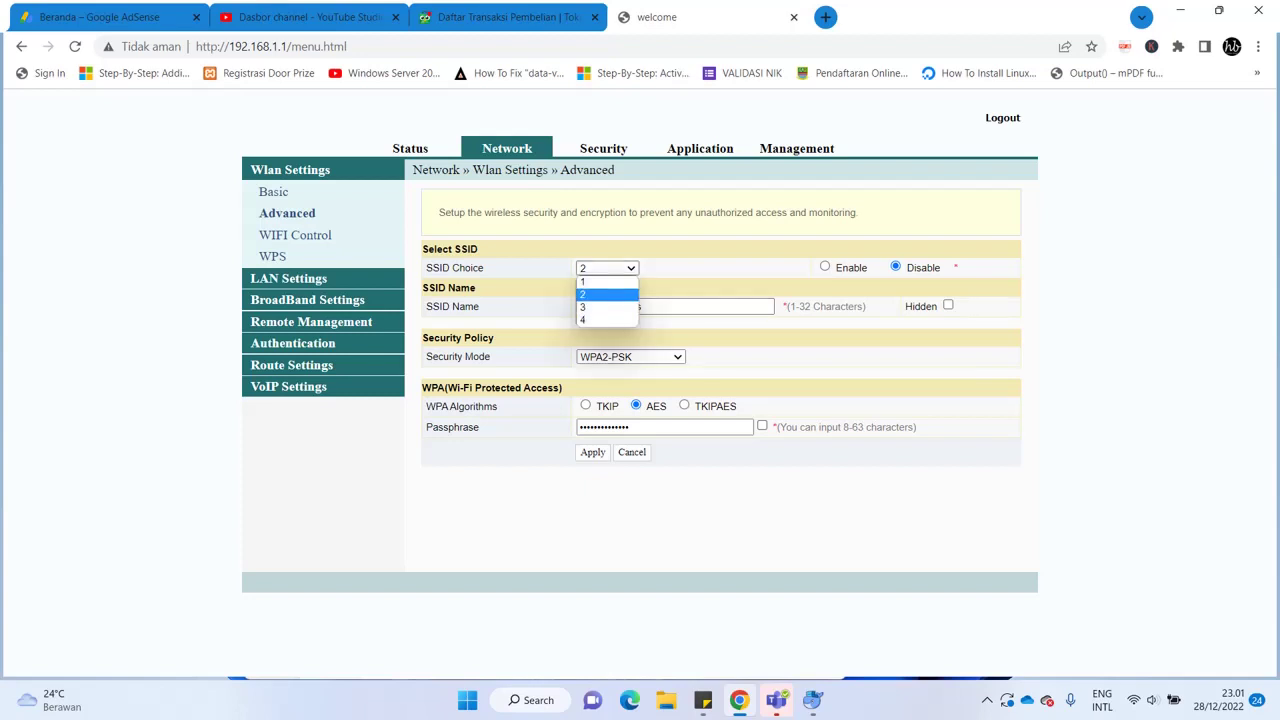
left_click(600, 281)
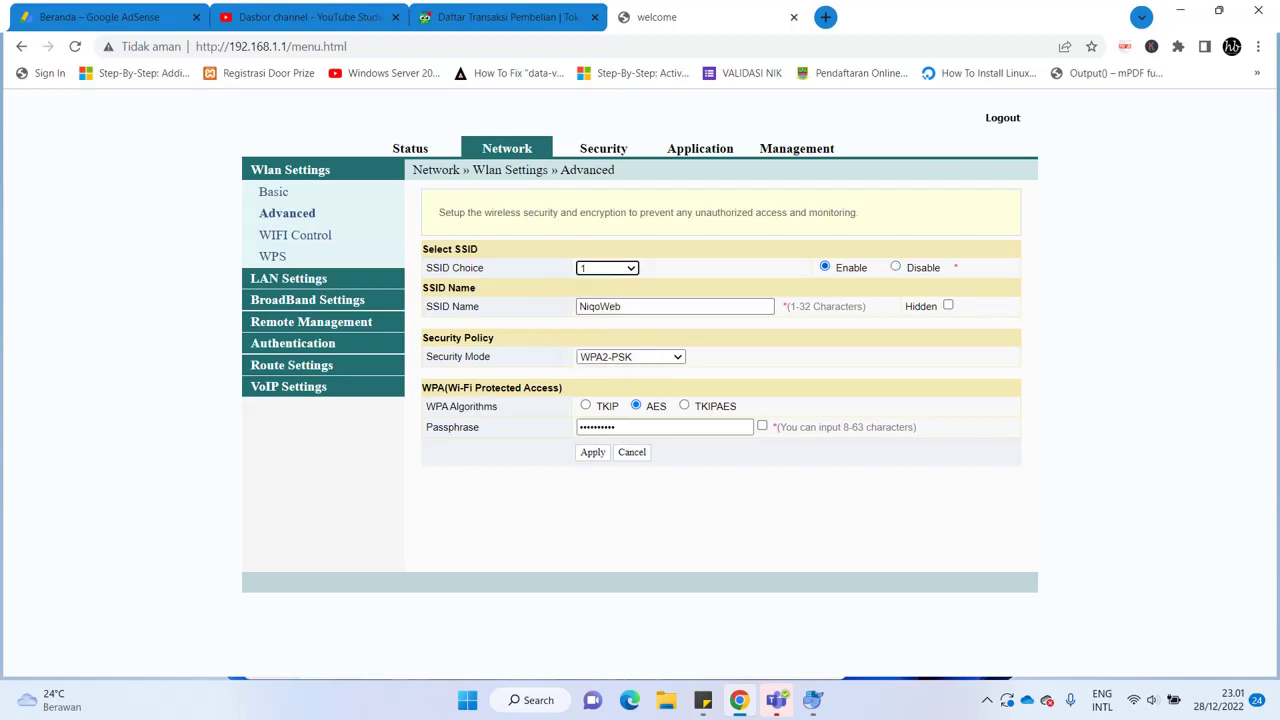
left_click(606, 268)
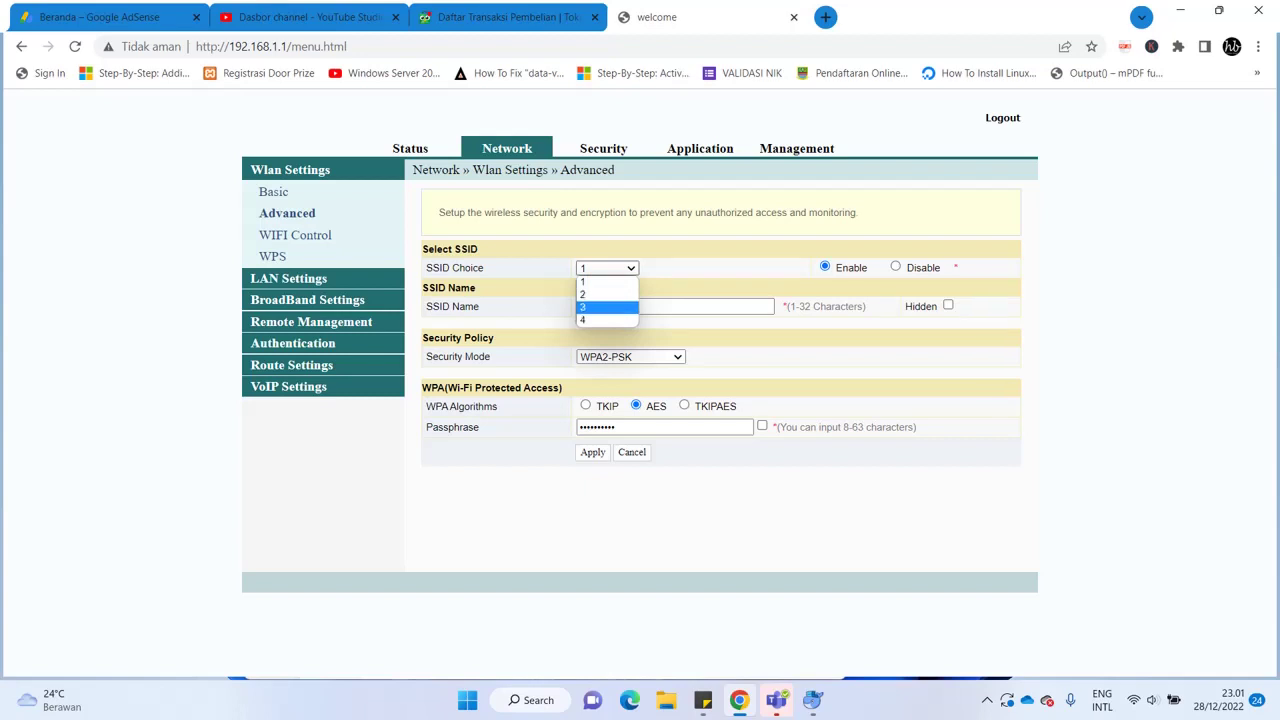
left_click(600, 306)
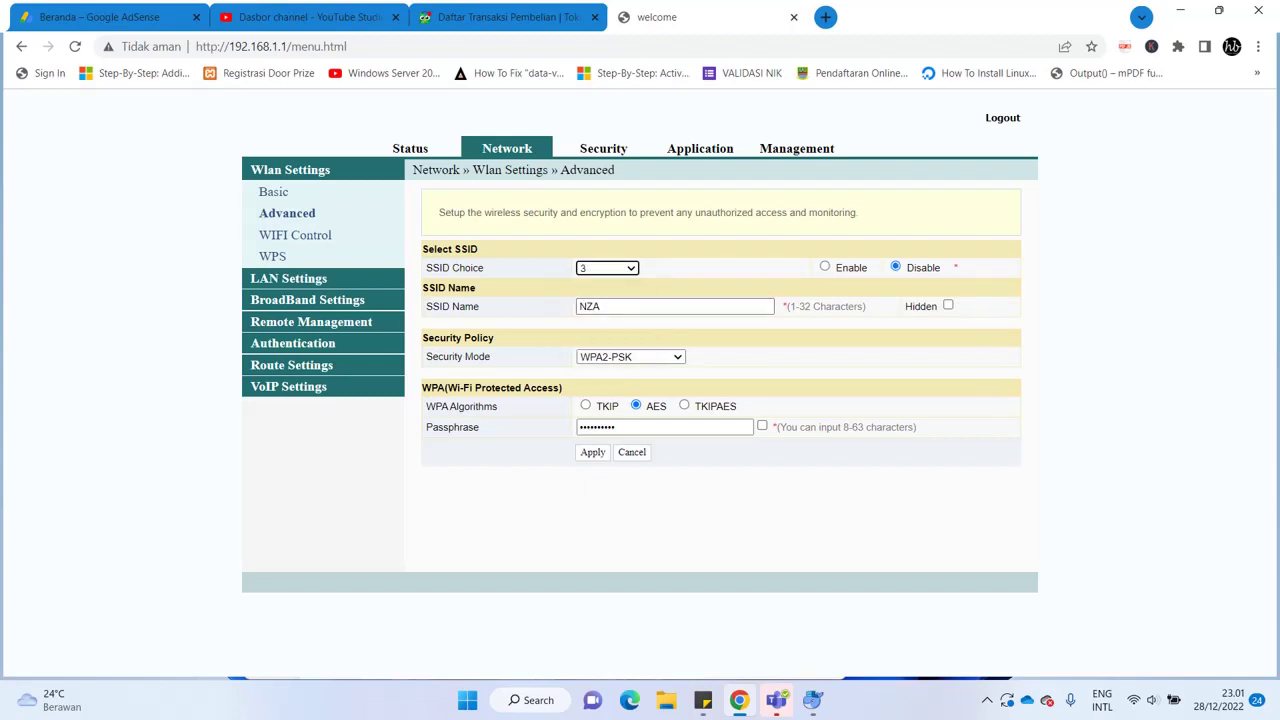
Check SSID 4's settings, then switch back to SSID 2, Hakko _Blogs
left_click(606, 268)
left_click(600, 306)
left_click(606, 268)
left_click(607, 319)
left_click(606, 268)
left_click(600, 296)
Toggle SSID 2 to Enable and back to Disable, and erase its name Hakko _Blogs
left_click(824, 266)
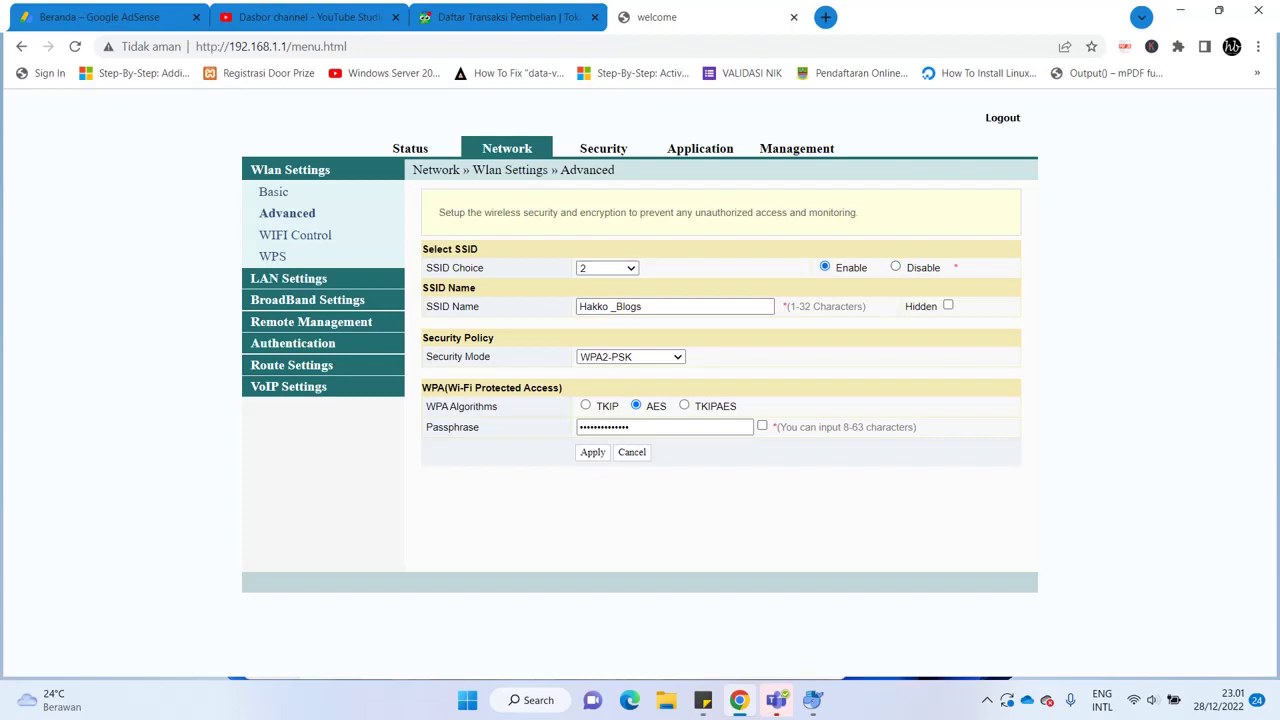
left_click(895, 266)
left_click(640, 306)
key("ctrl+a")
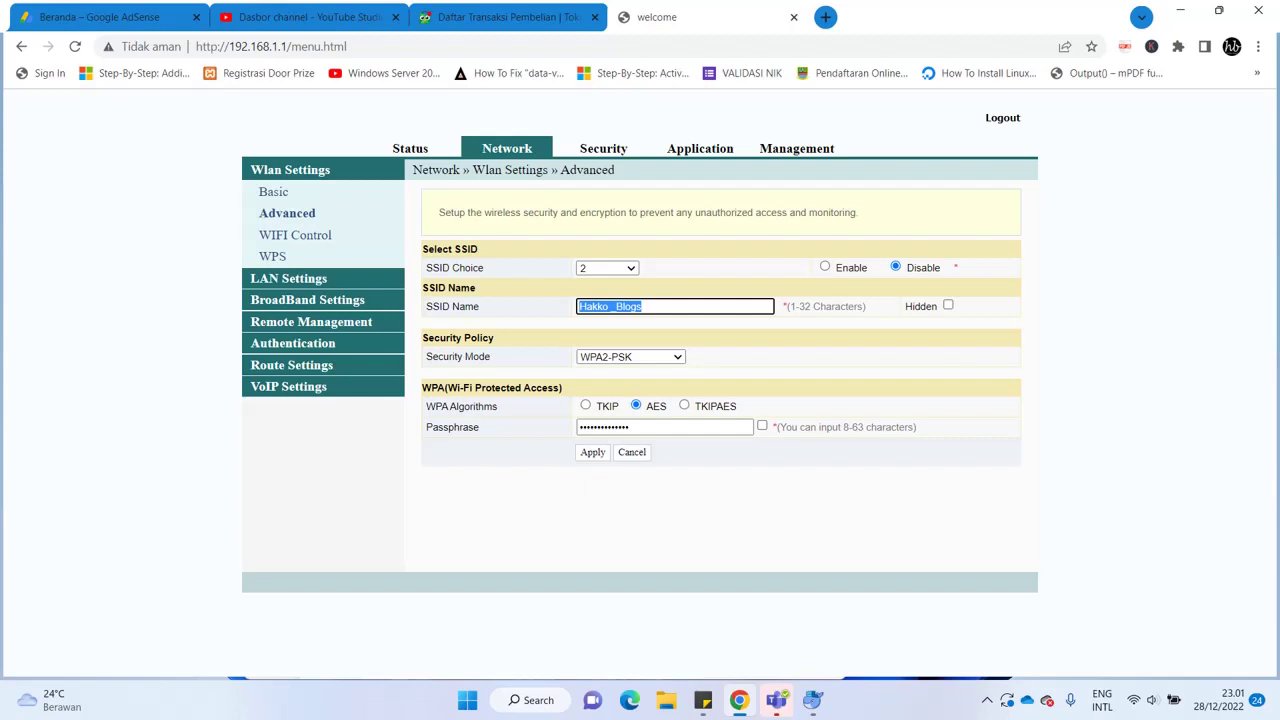
key("BackSpace")
left_click(640, 427)
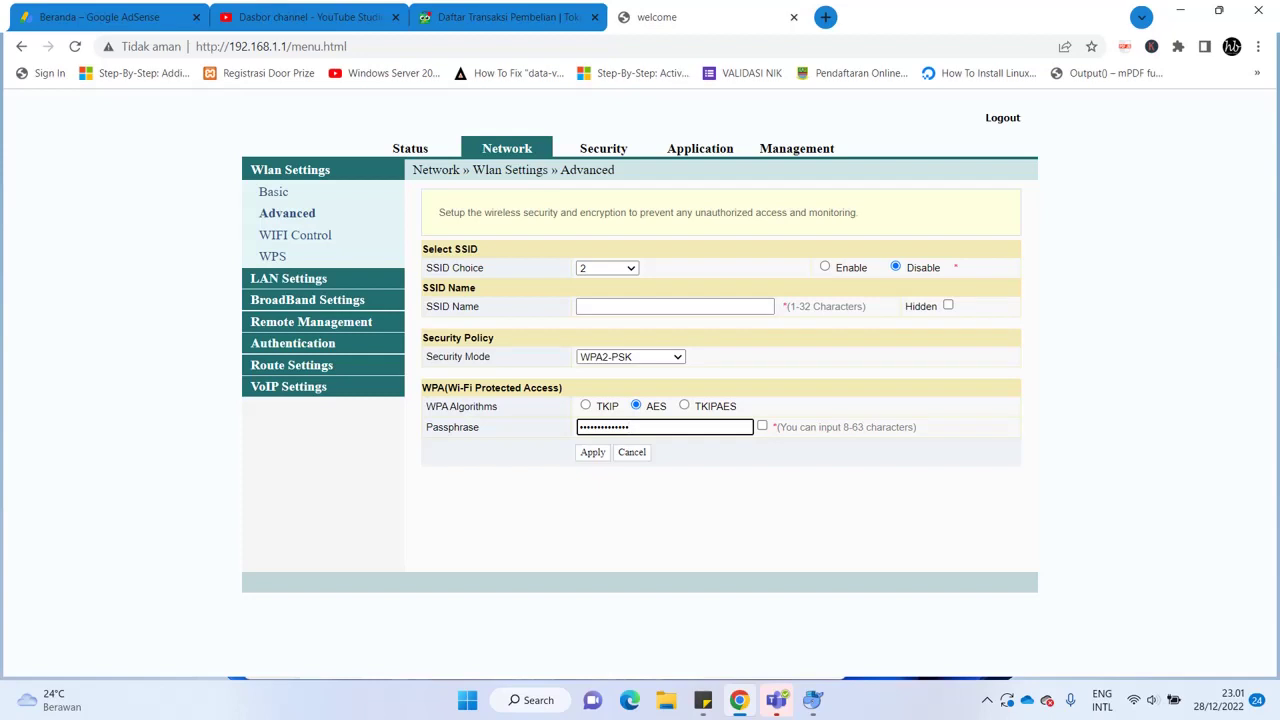
left_click(320, 299)
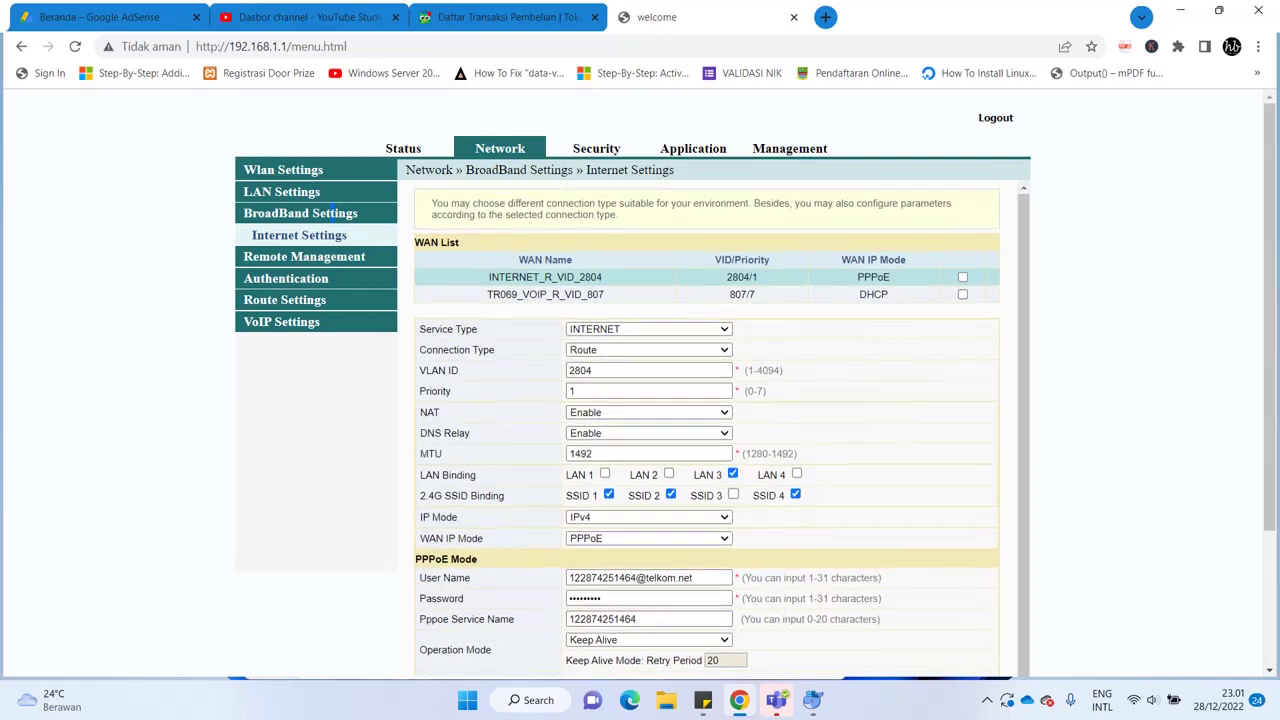
Untick SSID 2 and SSID 4 in the PPPoE WAN's 2.4G SSID Binding, leaving only SSID 1
scroll(330, 213, "down", 2)
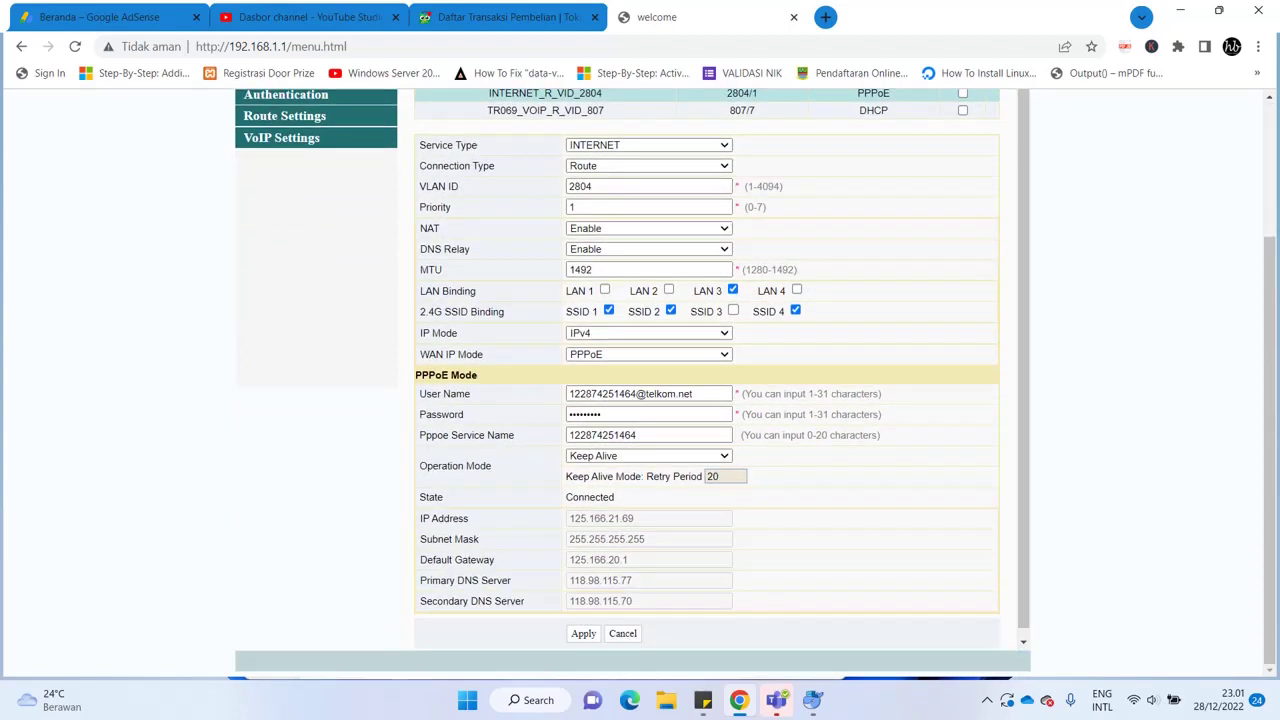
scroll(330, 196, "up", 2)
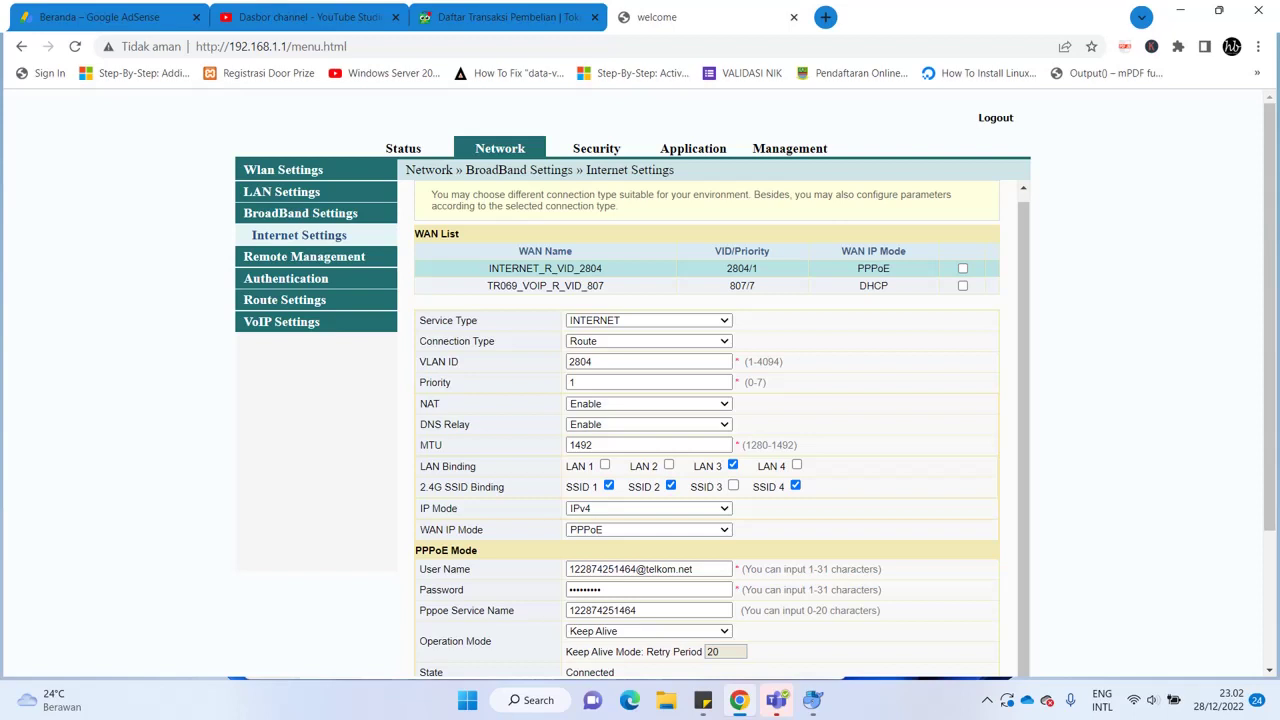
left_click(670, 485)
left_click(795, 485)
scroll(795, 485, "down", 2)
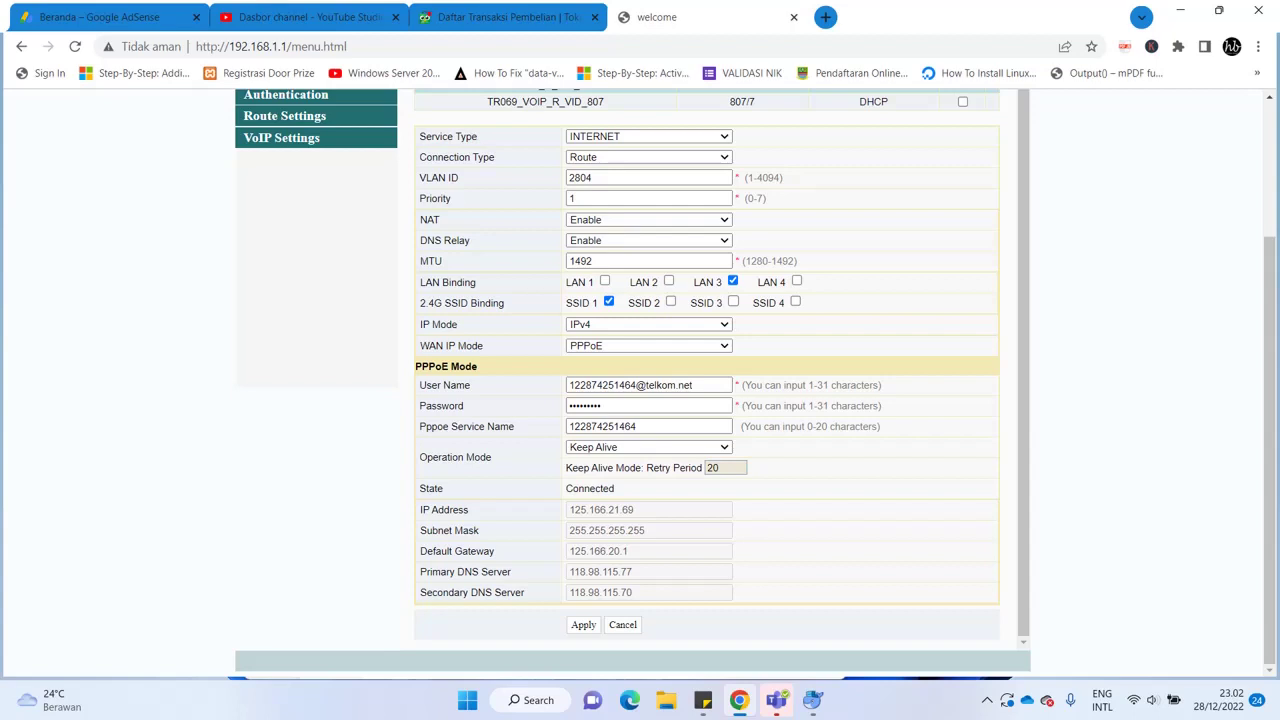
scroll(632, 380, "up", 2)
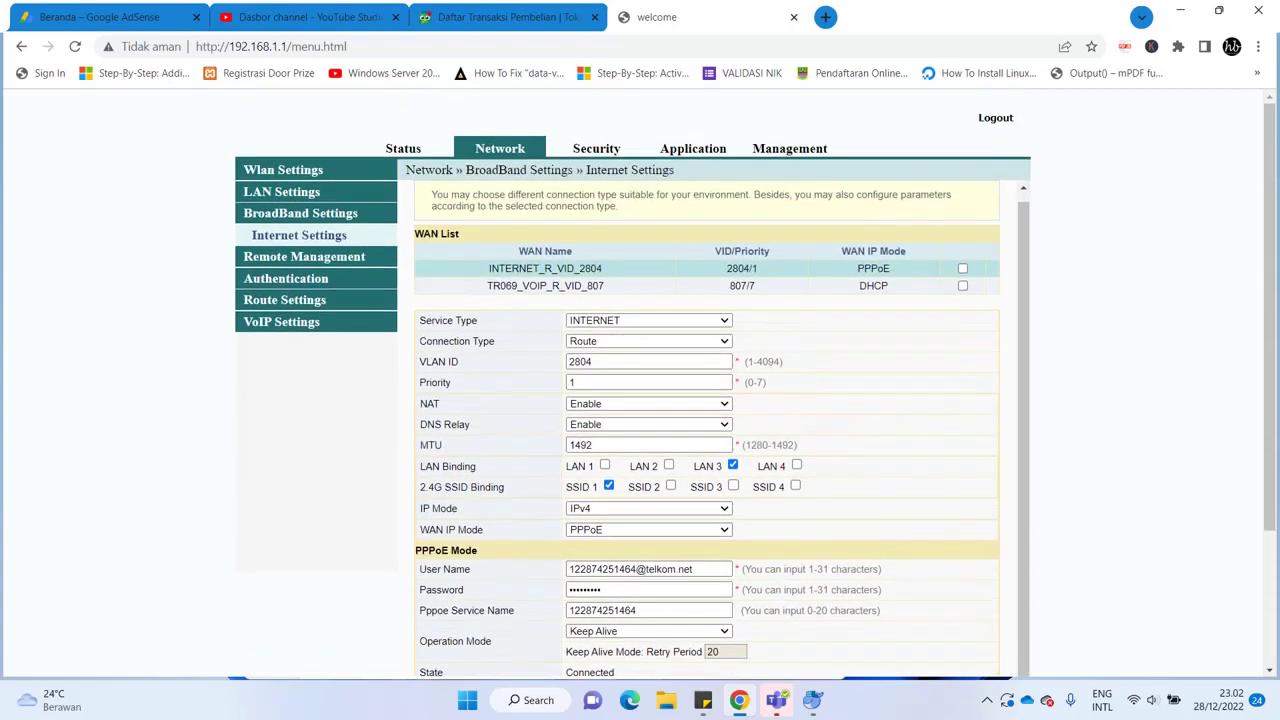
left_click(281, 191)
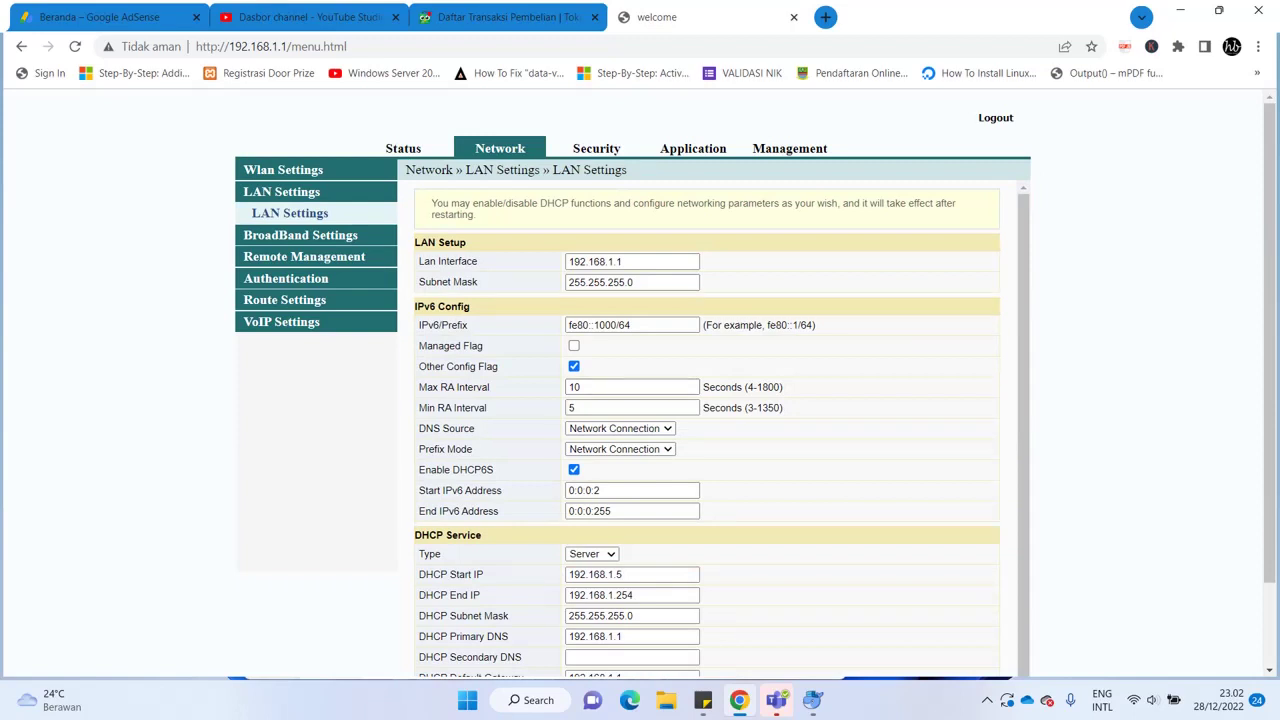
Revisit Wlan Settings Advanced, then go back to BroadBand Internet Settings
left_click(283, 169)
left_click(286, 213)
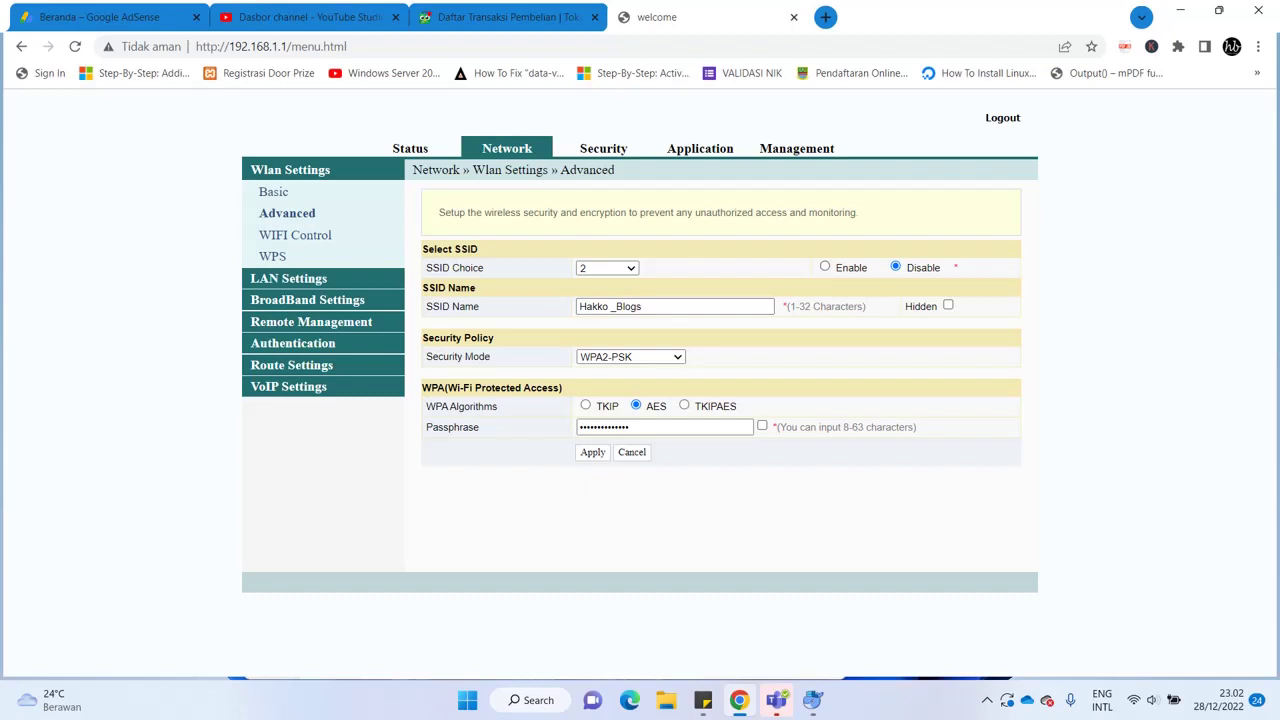
left_click(307, 299)
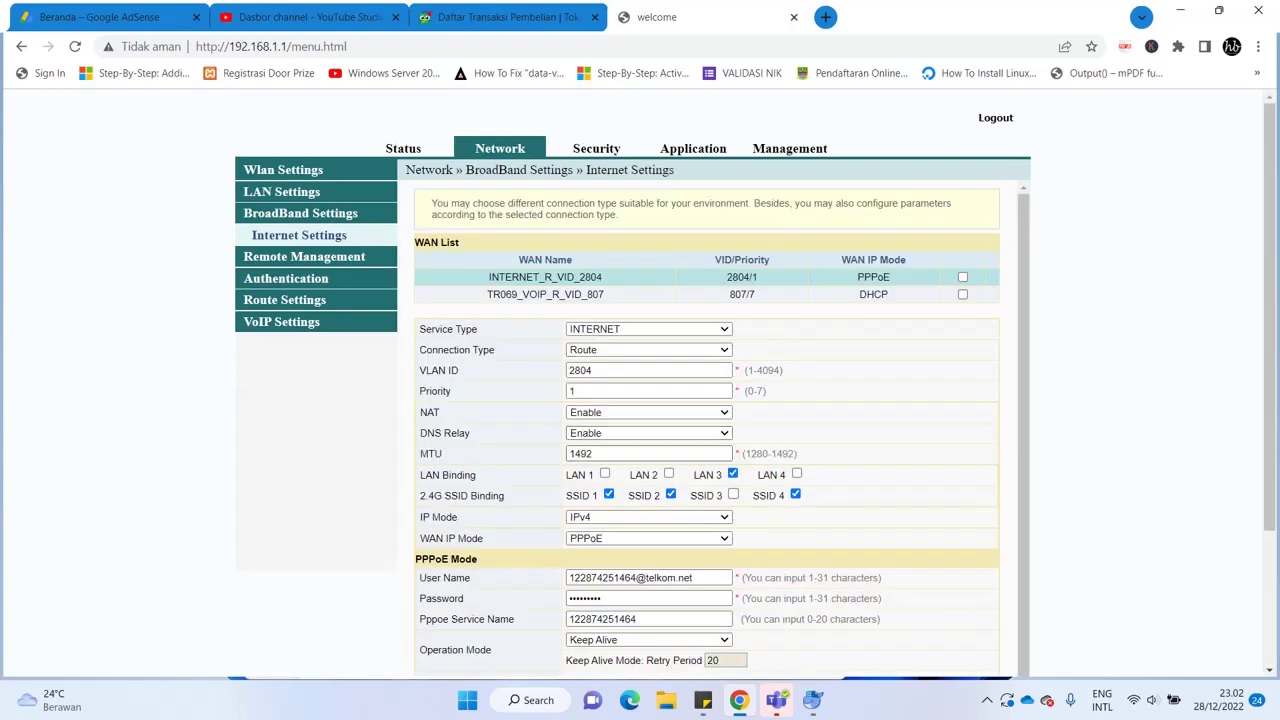
Untick SSID 2 in the PPPoE WAN's 2.4G SSID Binding, keeping SSID 1 and SSID 4
scroll(734, 485, "down", 3)
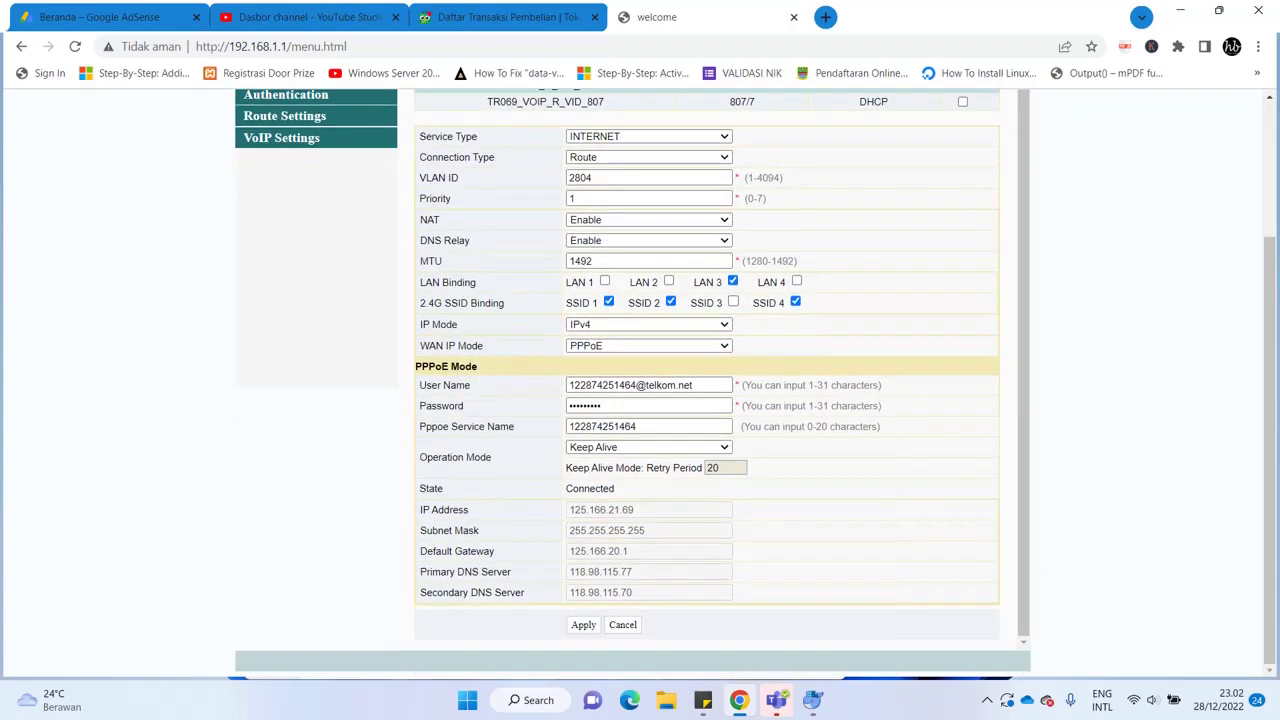
left_click(670, 301)
scroll(720, 380, "up", 3)
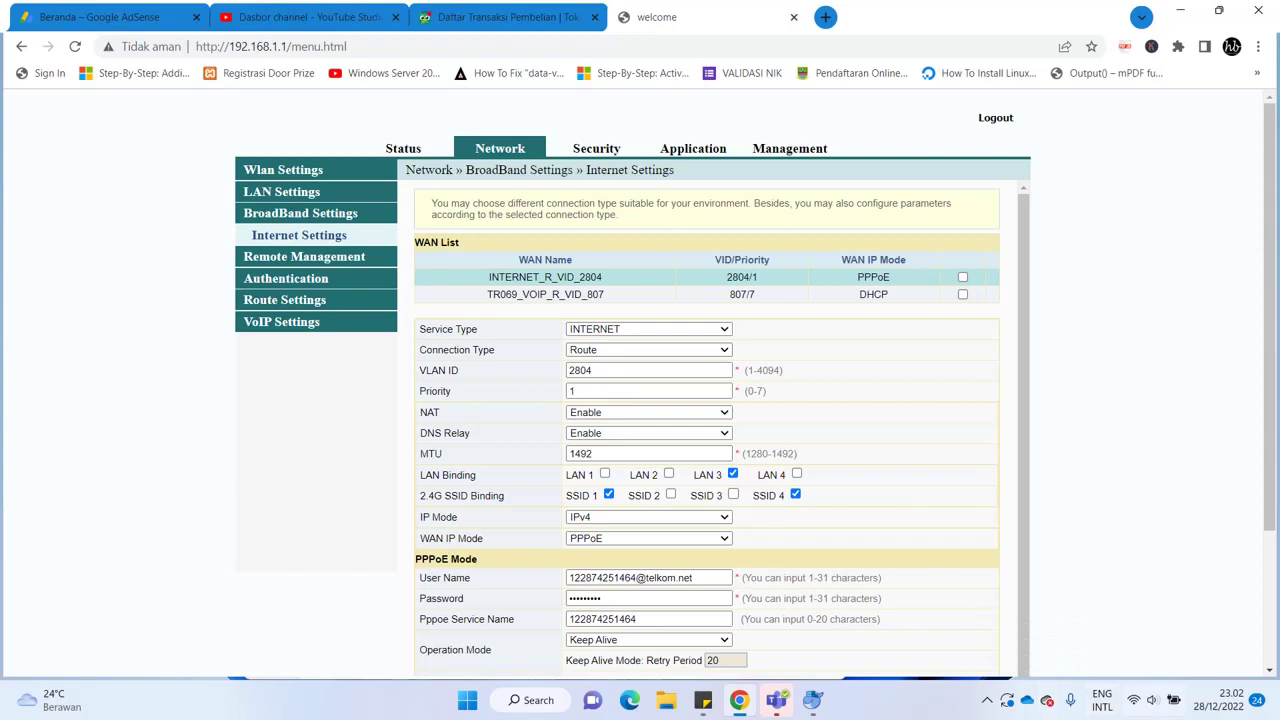
left_click(1172, 700)
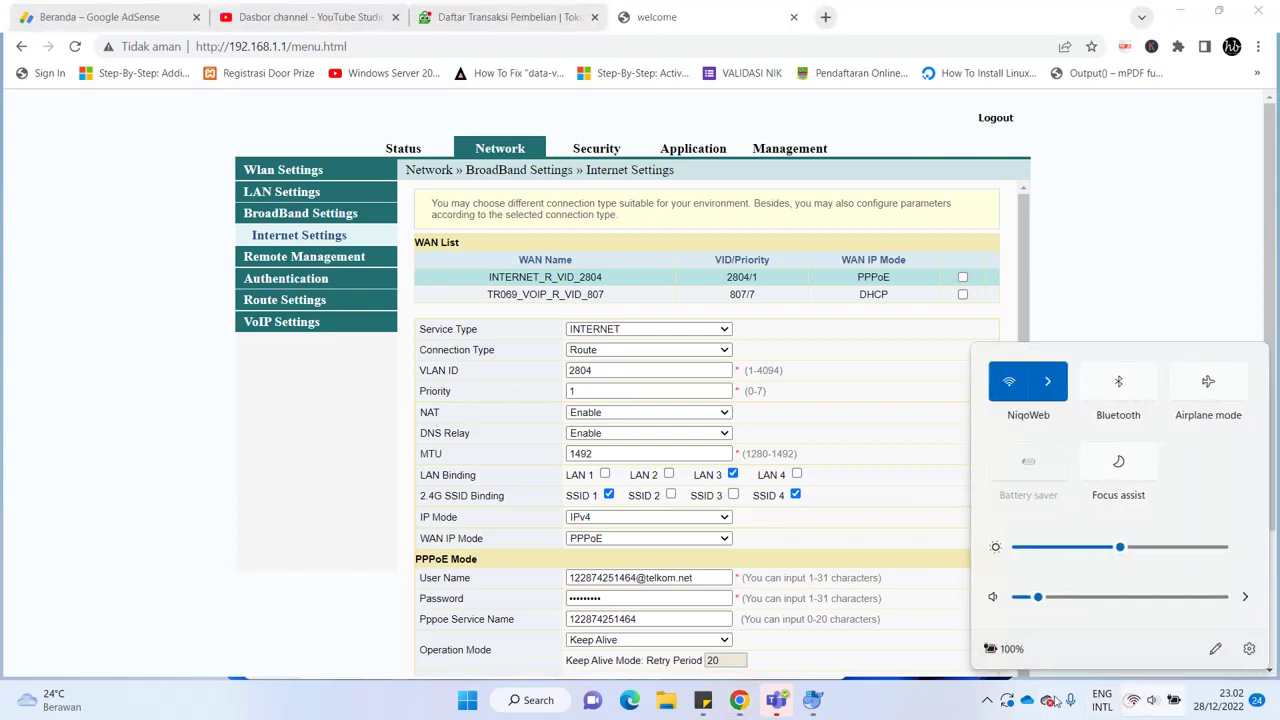
Check the Windows Wi-Fi list showing NiqoWeb connected, then return to the router's Wlan Advanced page
left_click(1048, 385)
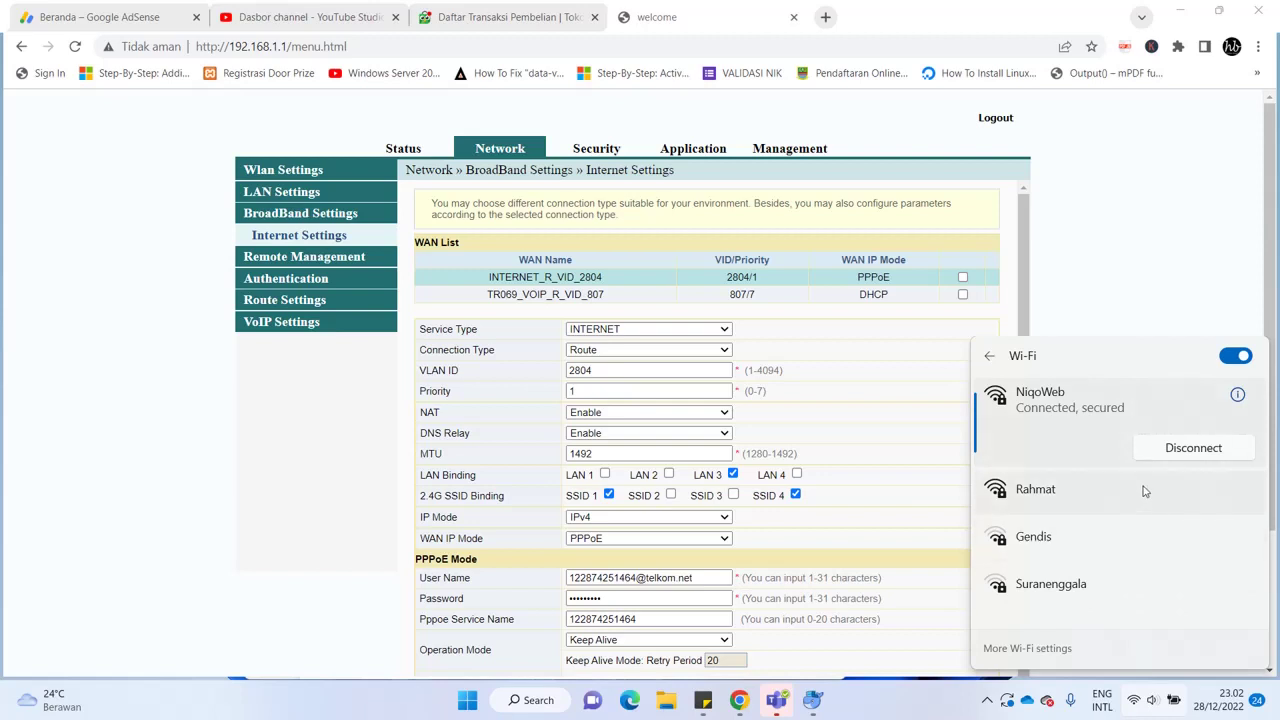
left_click(281, 176)
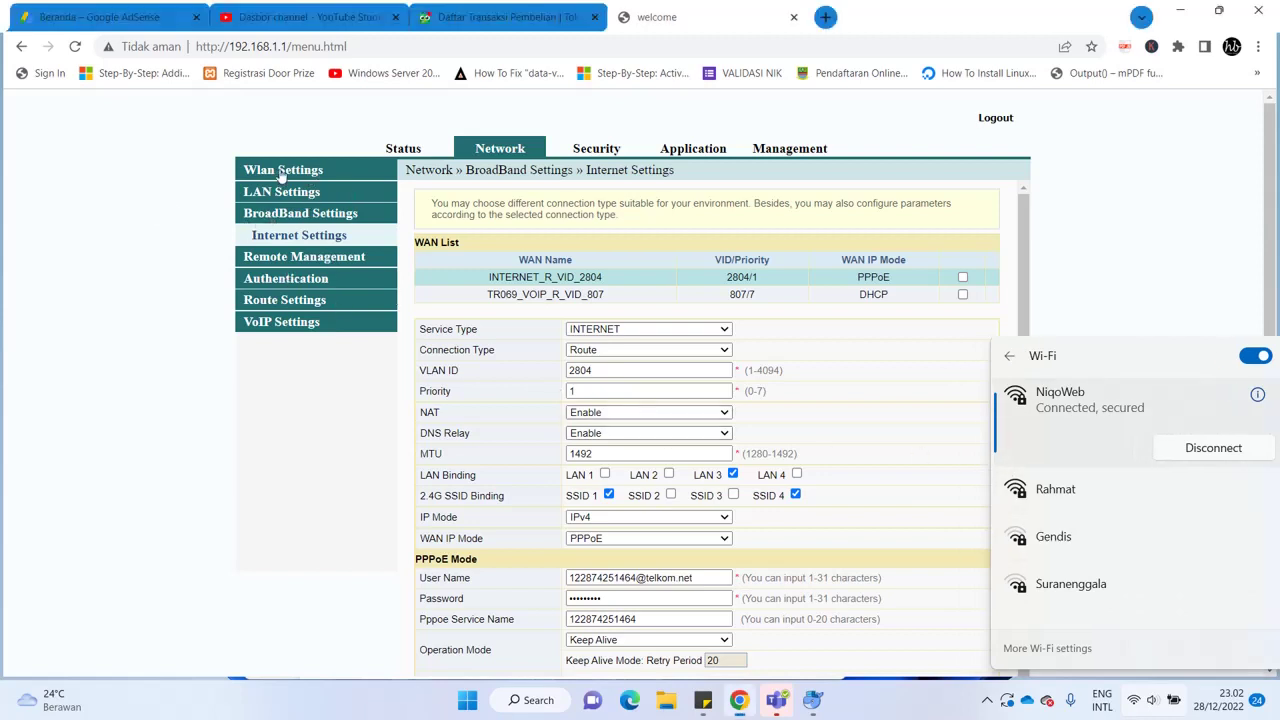
left_click(281, 176)
left_click(285, 214)
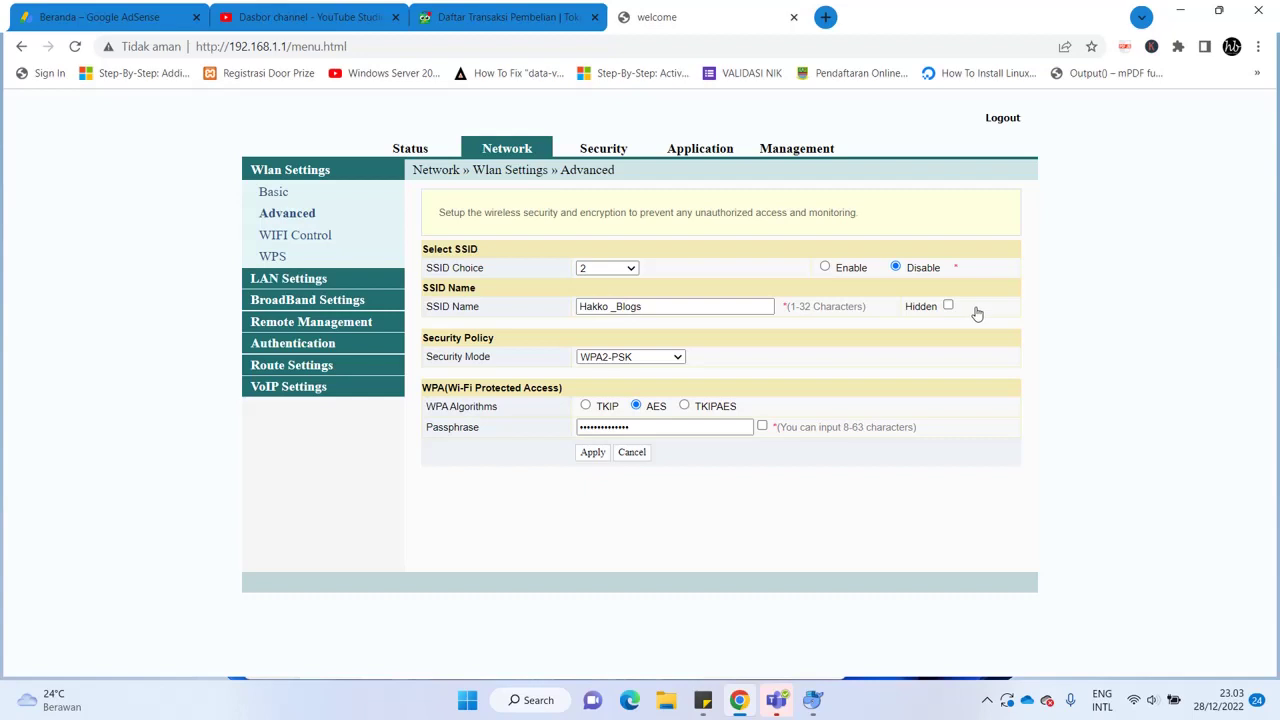
Log out of the router admin and reveal the hidden taskbar tray icons
left_click(1010, 122)
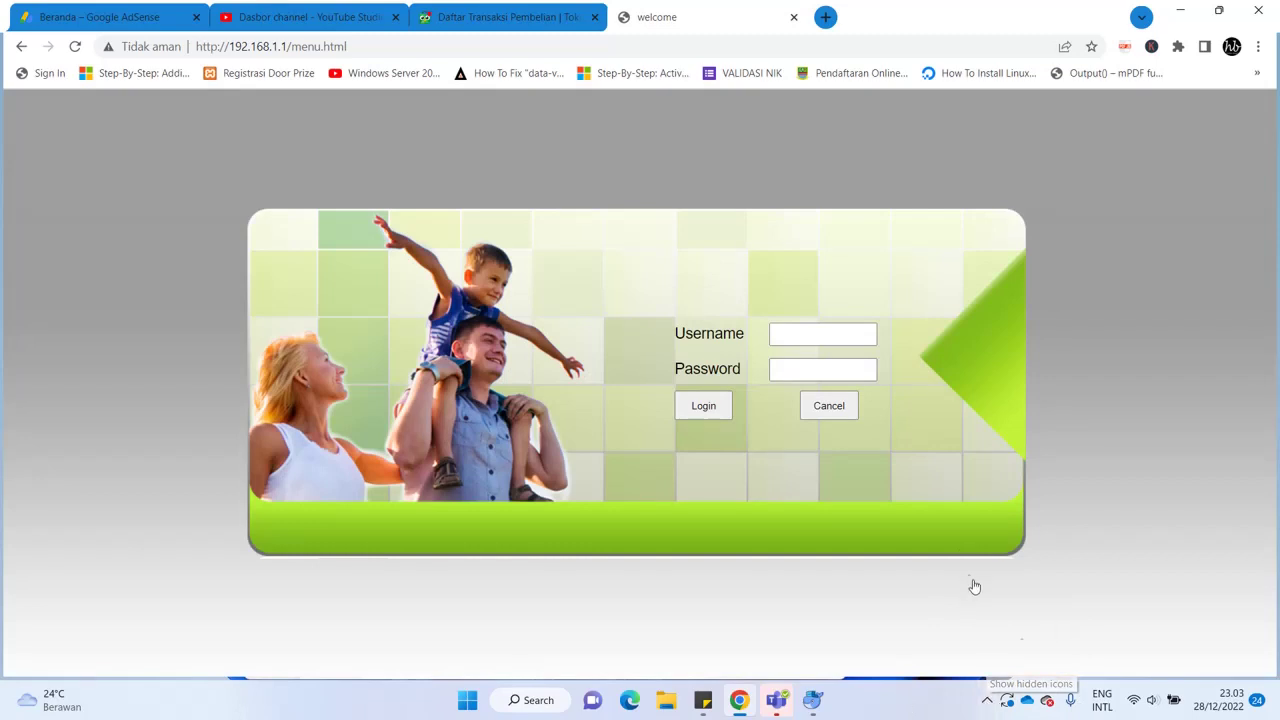
left_click(987, 700)
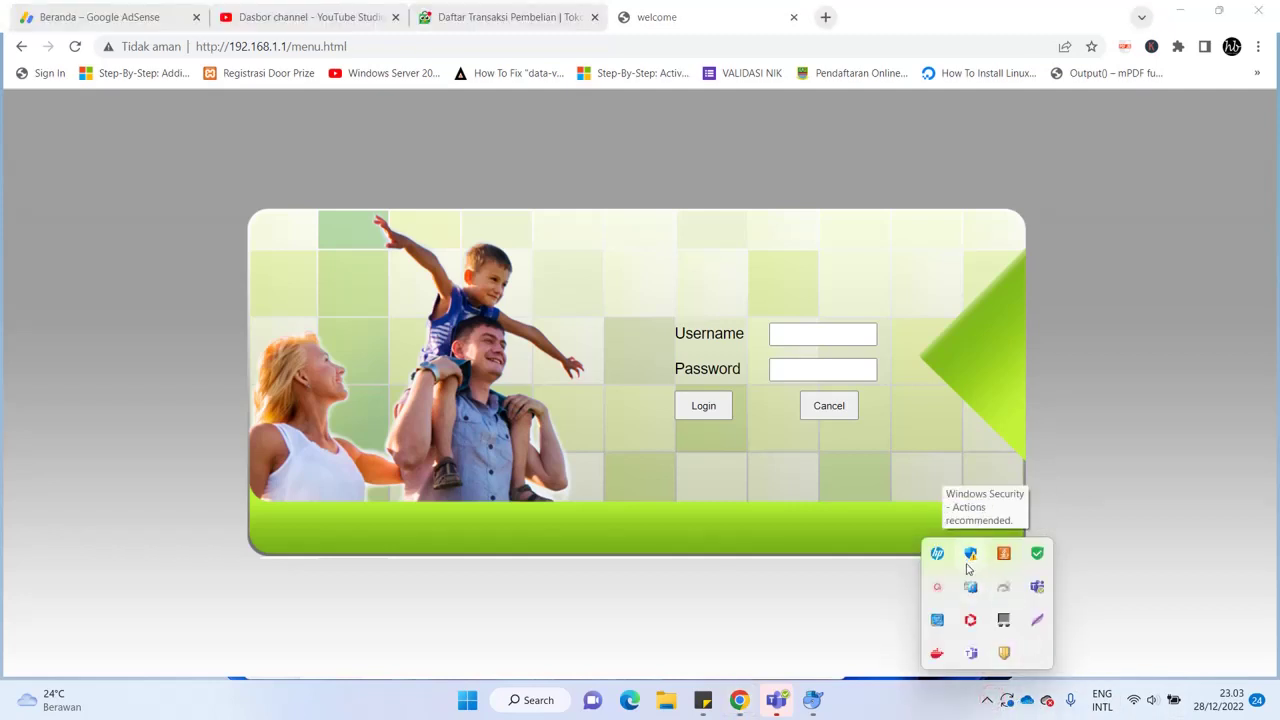